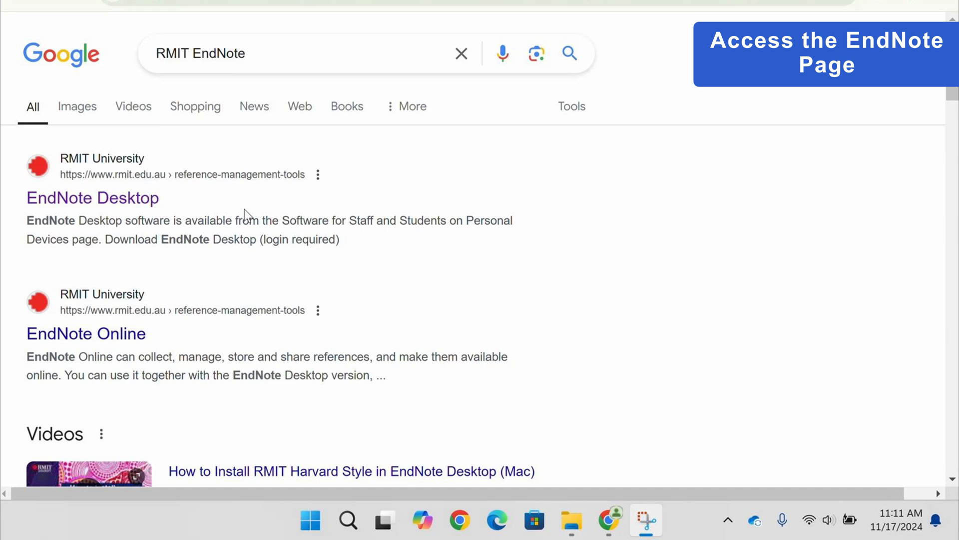
# Open RMIT's EndNote Desktop search result and download the Windows installer EN21Inst.msi from the university's software page.
pyautogui.click(137, 211)
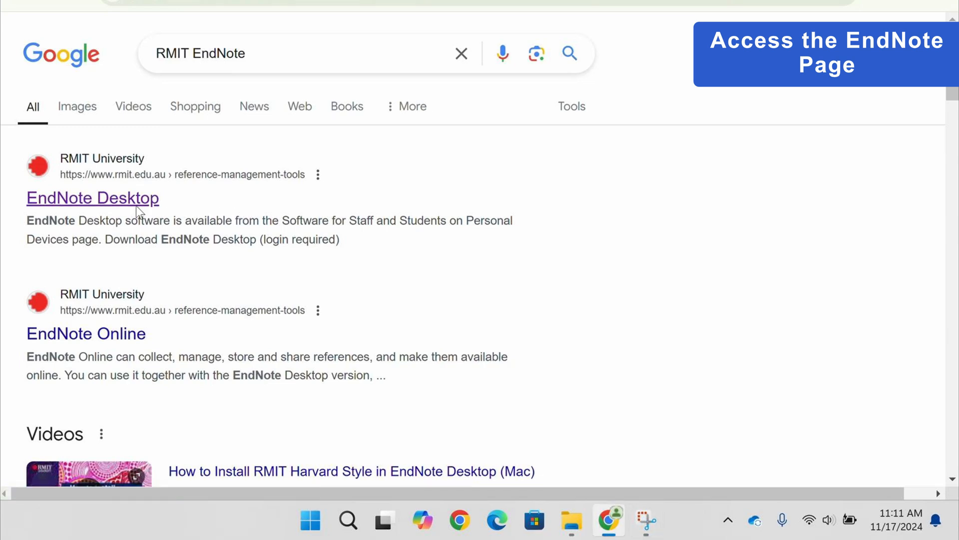
pyautogui.scroll(-5, 630, 177)
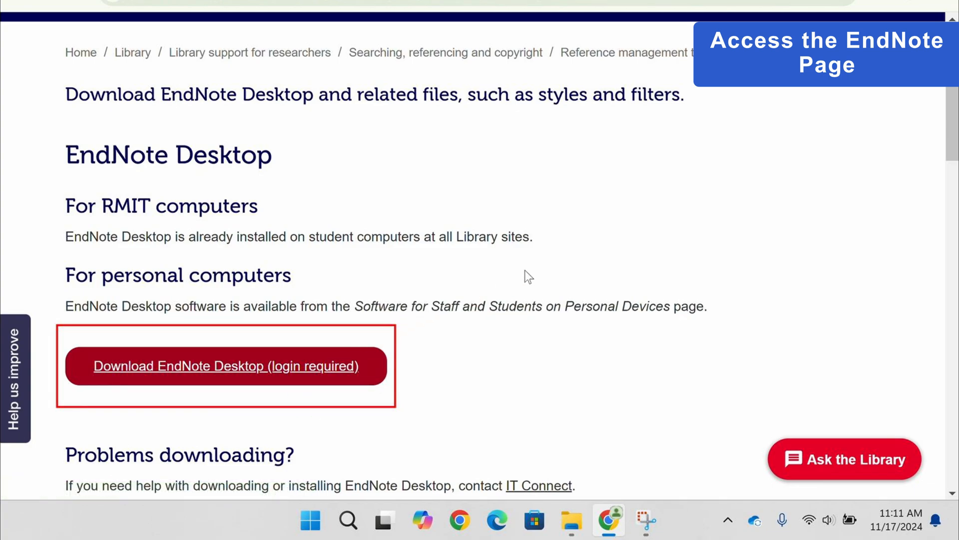
pyautogui.scroll(-8, 622, 229)
pyautogui.scroll(-20, 622, 230)
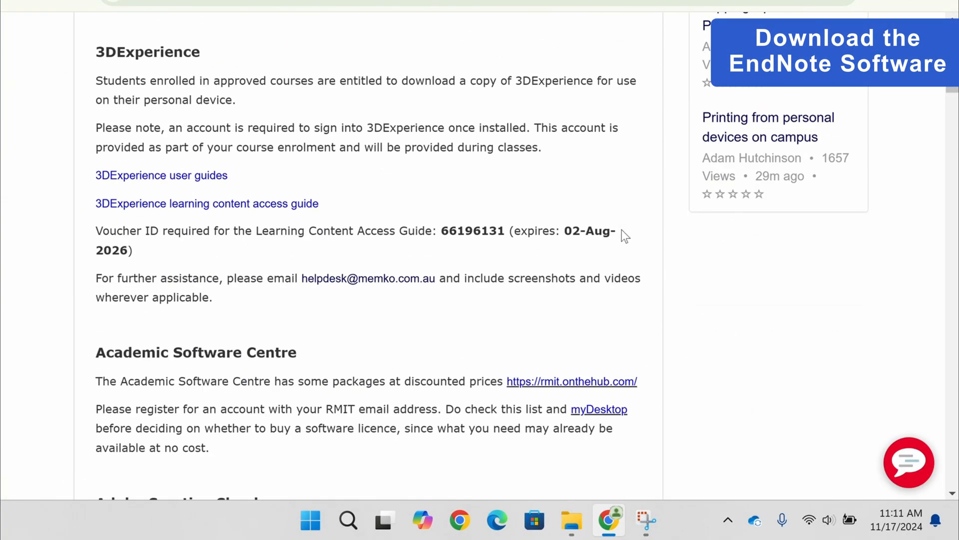
pyautogui.scroll(-20, 622, 229)
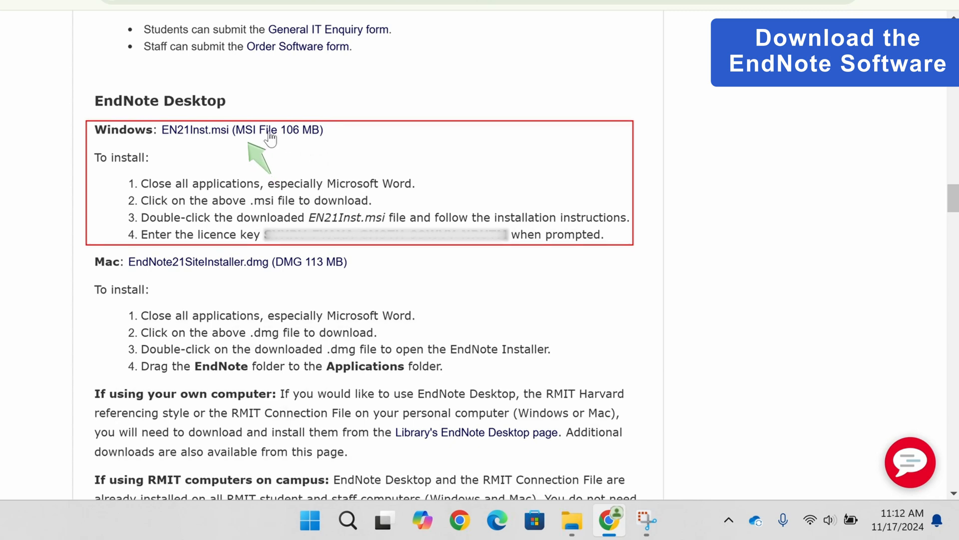
pyautogui.click(261, 134)
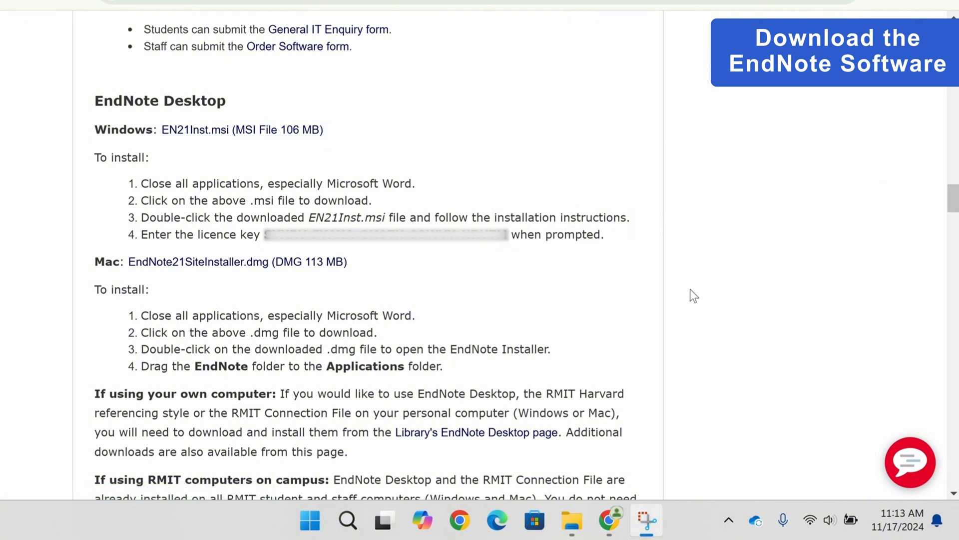
# Switch to File Explorer, run the downloaded EN21Inst installer and continue past the setup's welcome page.
pyautogui.click(575, 517)
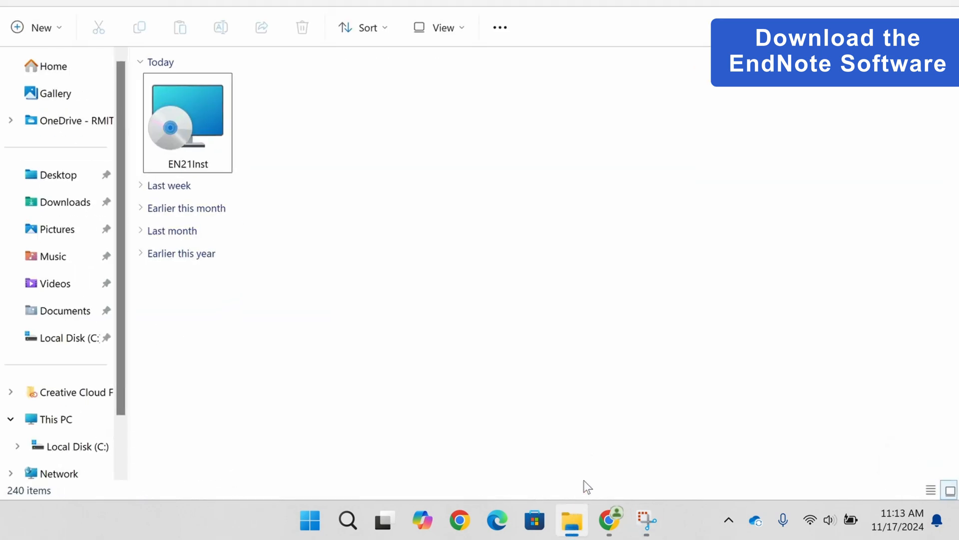
pyautogui.doubleClick(225, 141)
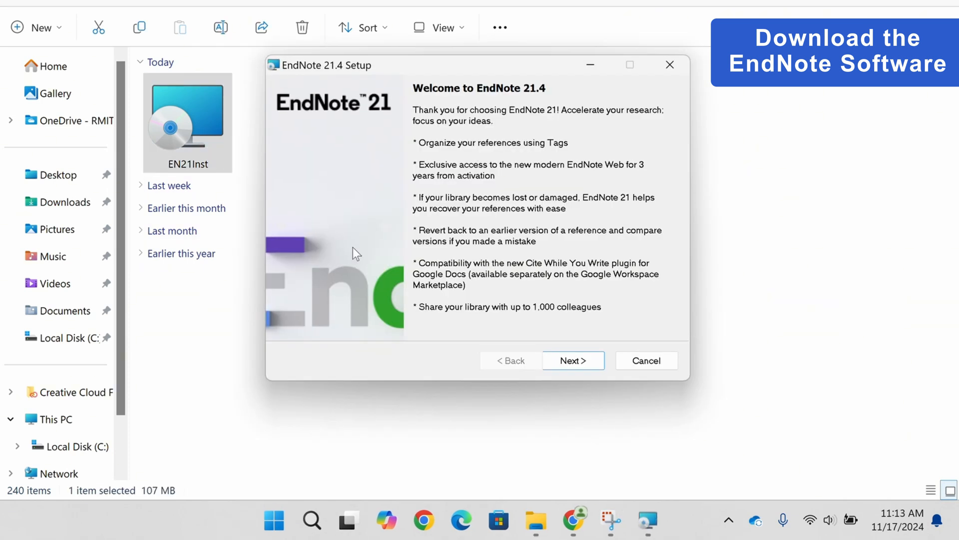
pyautogui.click(569, 362)
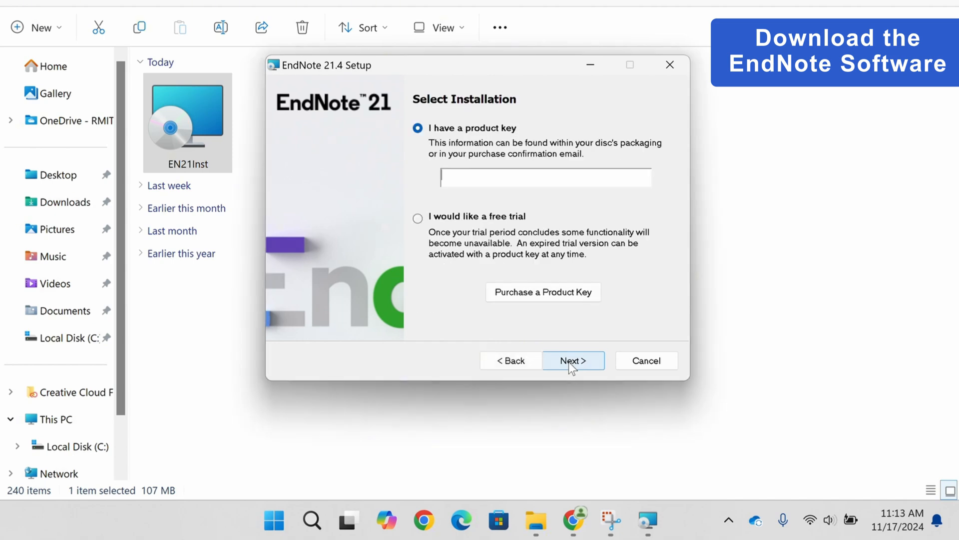
# Copy the licence key from the EndNote Desktop instructions in Chrome and paste it into the setup's product key field, then continue.
pyautogui.click(582, 520)
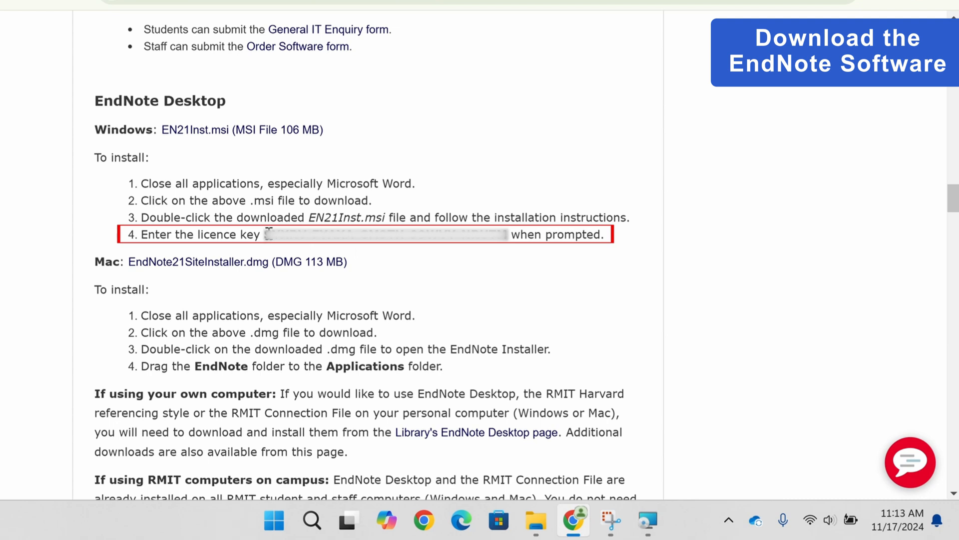
pyautogui.moveTo(269, 231); pyautogui.dragTo(478, 242)
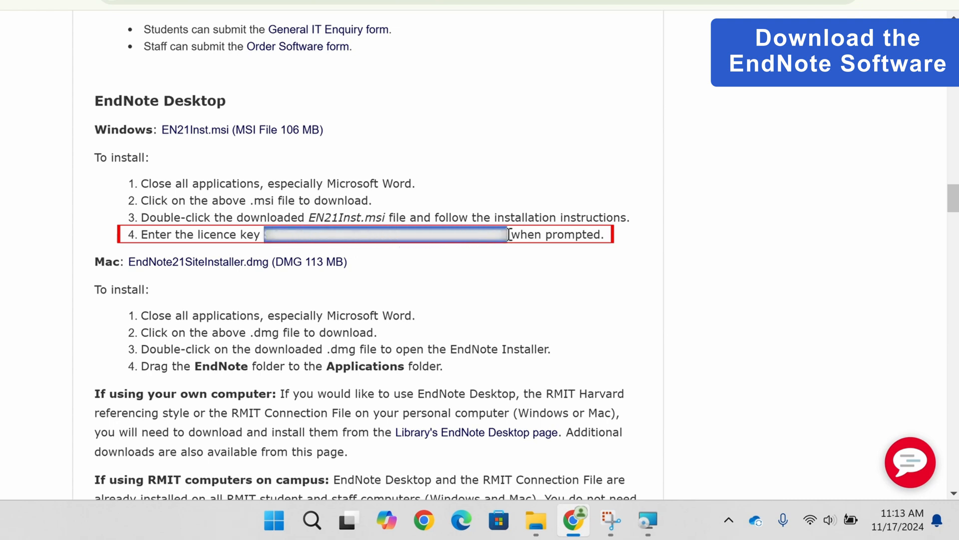
pyautogui.rightClick(475, 244)
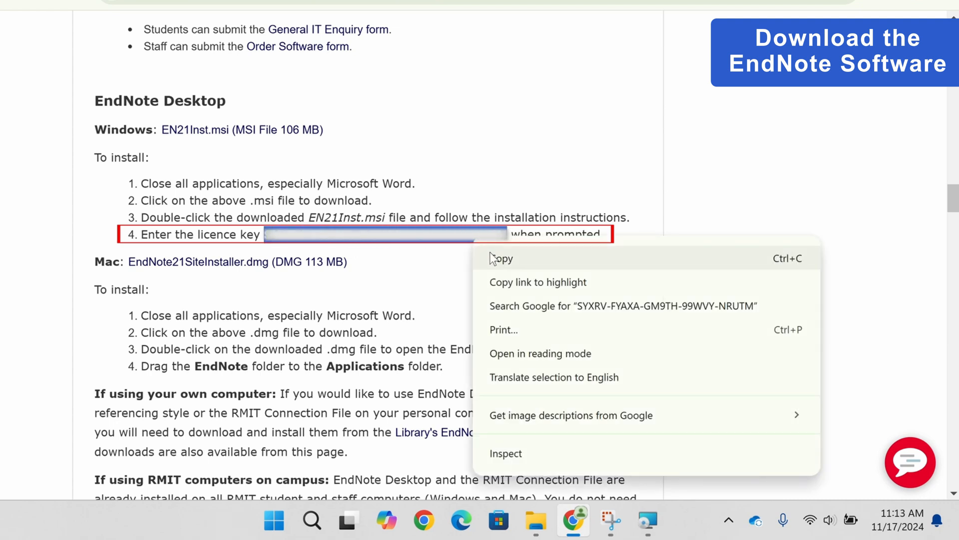
pyautogui.click(493, 257)
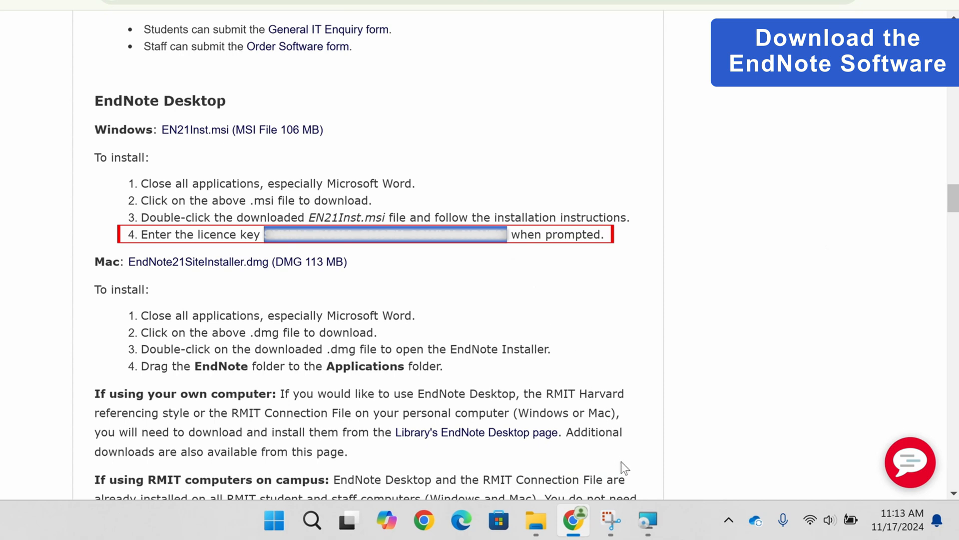
pyautogui.click(647, 520)
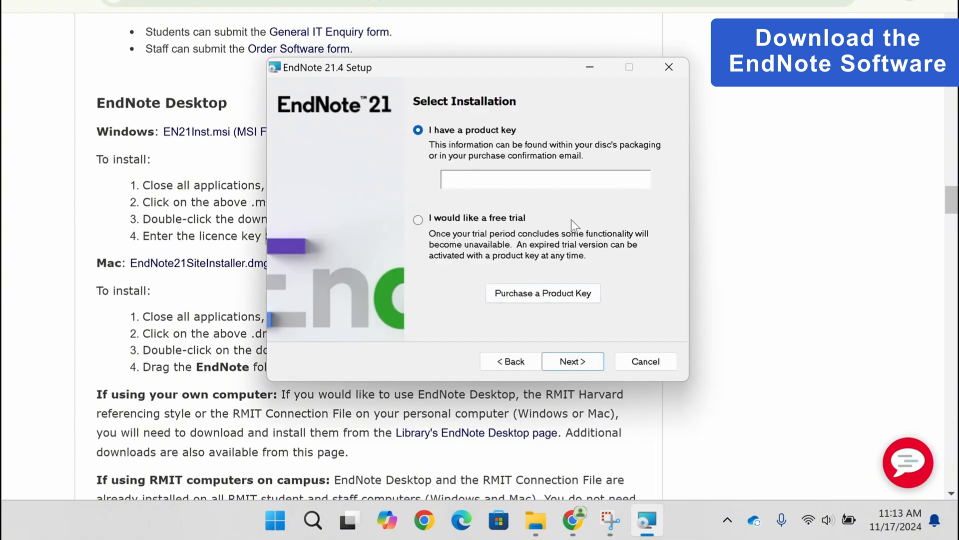
pyautogui.click(558, 181)
pyautogui.hotkey('ctrl', 'v')
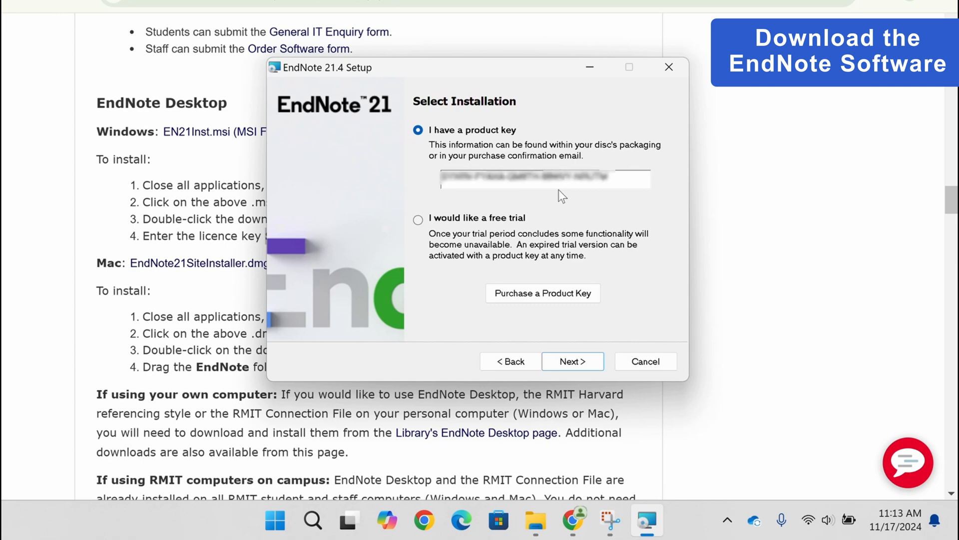
pyautogui.click(598, 364)
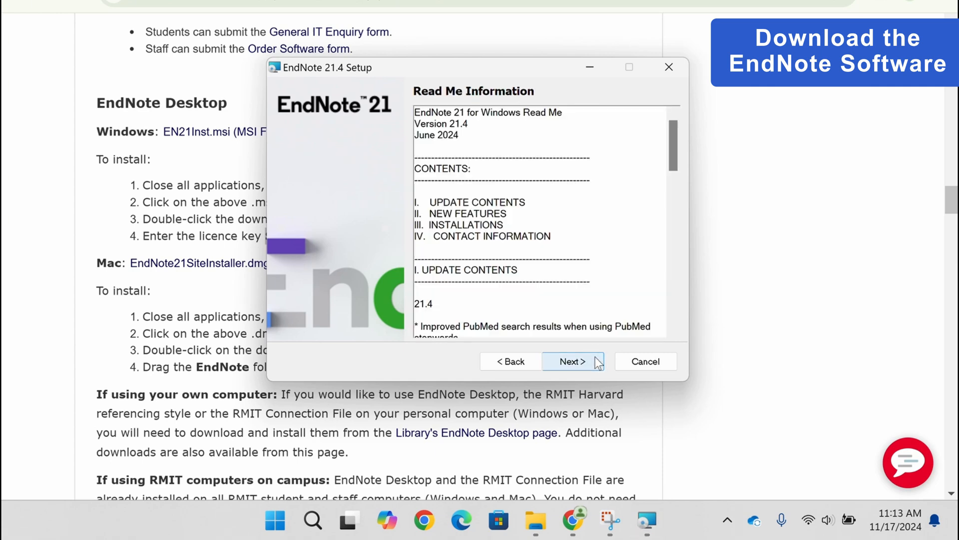
# Accept the license agreement and complete a Typical EndNote 21.4 installation in C:\Program Files (x86)\EndNote 21\.
pyautogui.click(598, 361)
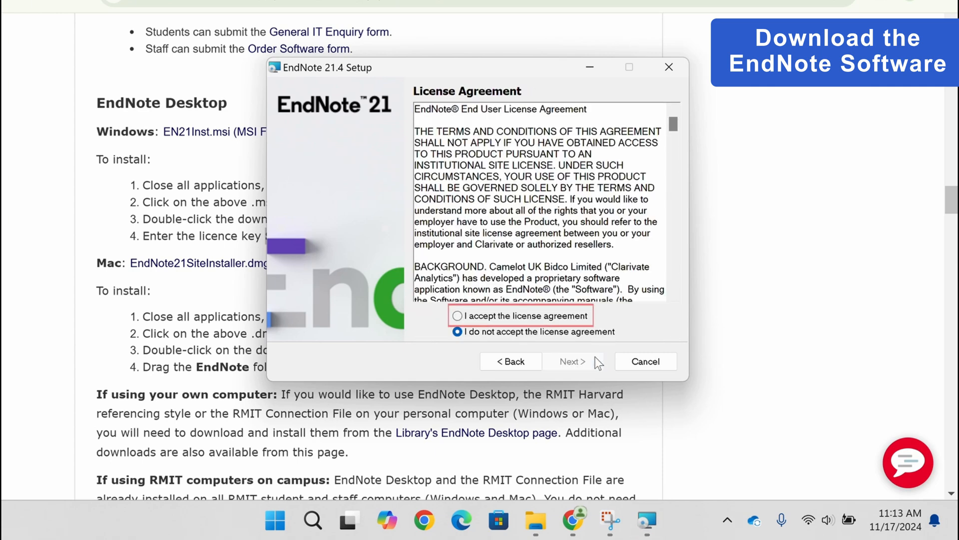
pyautogui.click(480, 315)
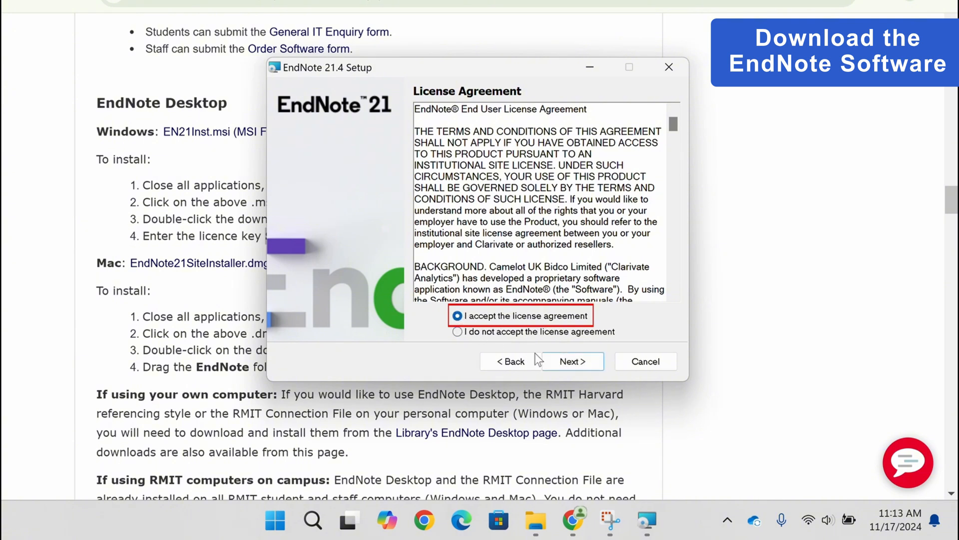
pyautogui.click(568, 364)
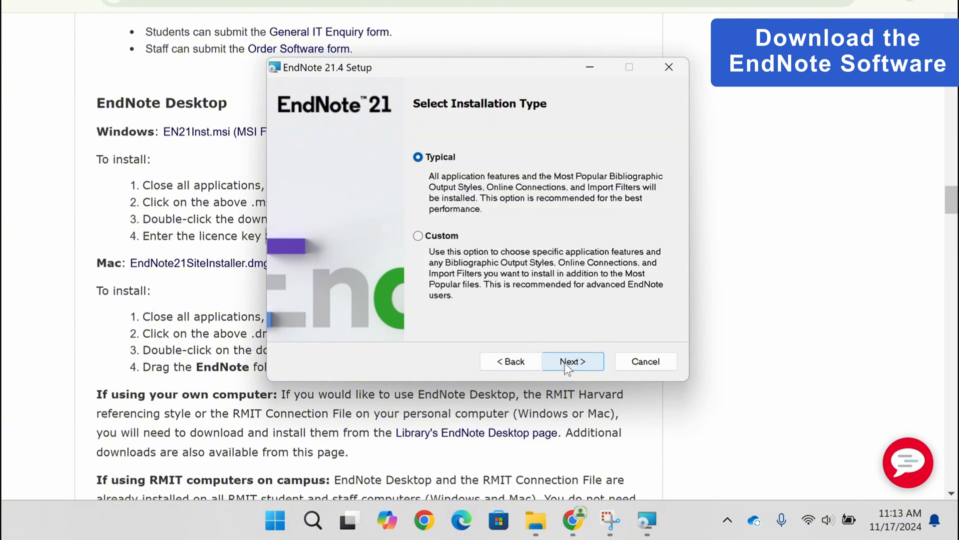
pyautogui.click(567, 365)
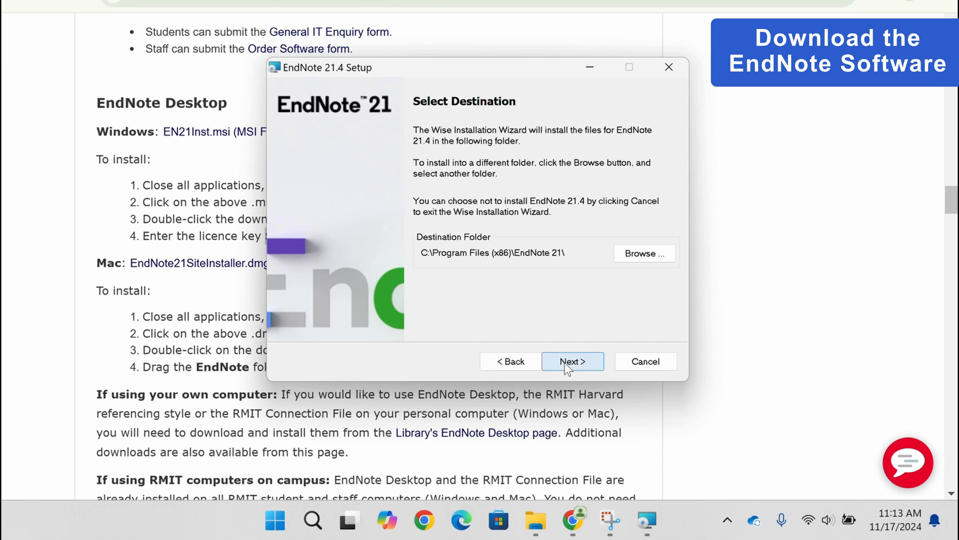
pyautogui.click(568, 364)
pyautogui.click(573, 362)
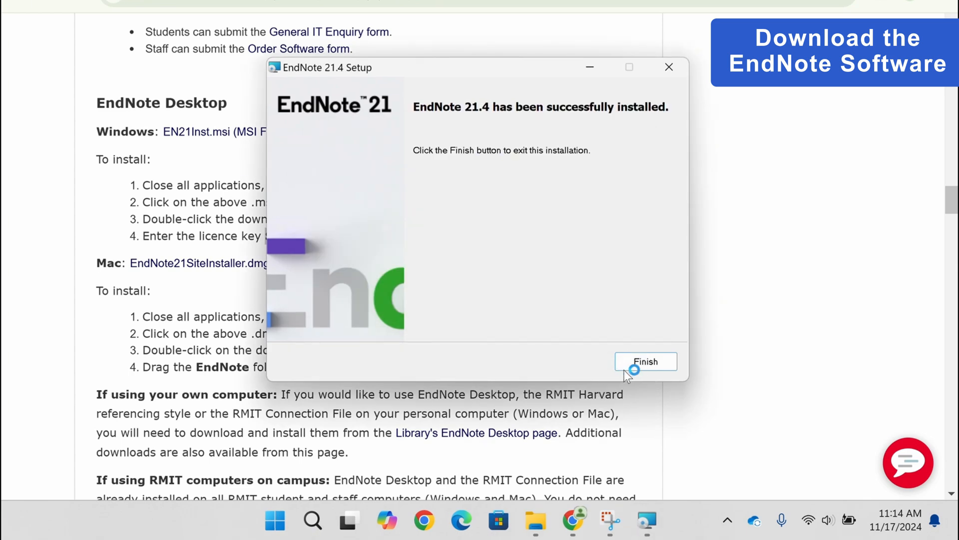
pyautogui.click(627, 364)
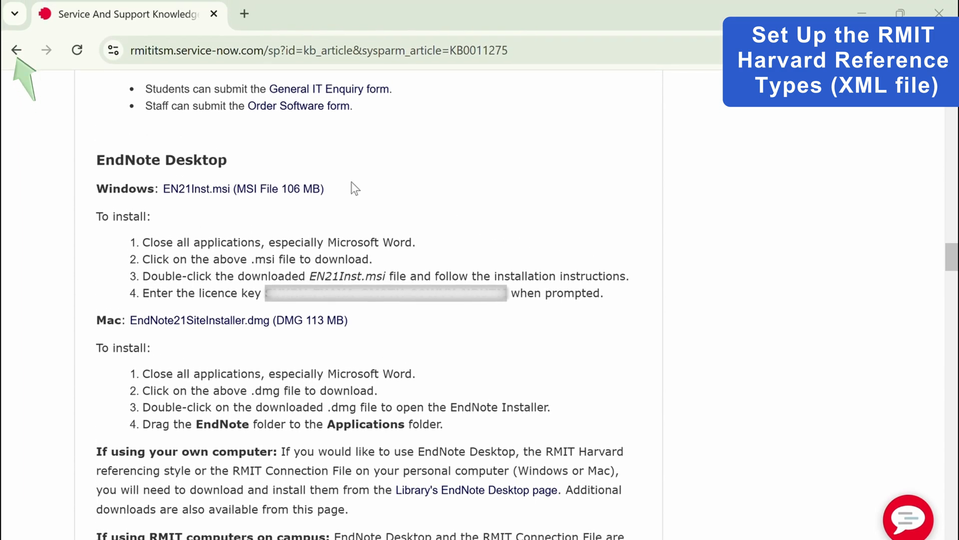
# Return to the library's EndNote Desktop page and download the RMIT Harvard RefTypeTable XML file from the Reference styles section.
pyautogui.click(20, 49)
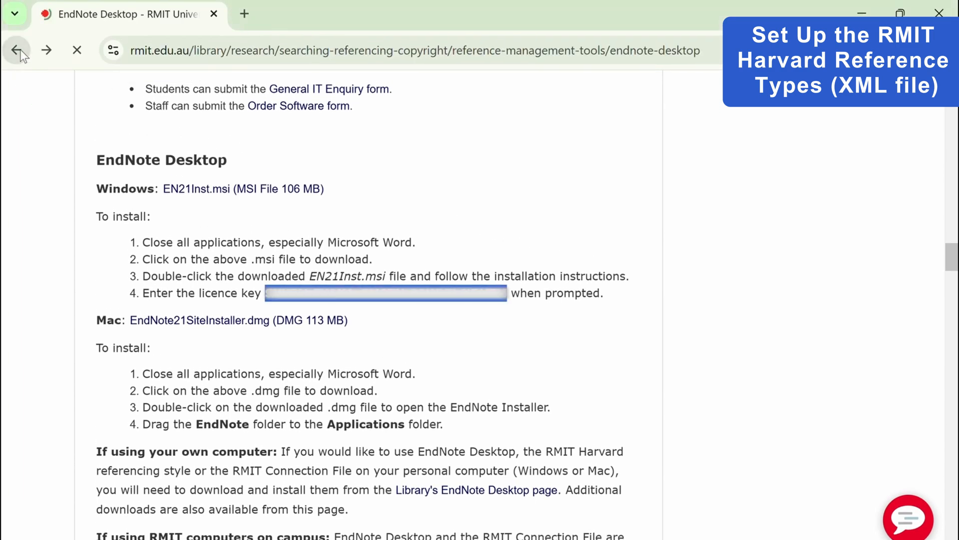
pyautogui.scroll(-15, 645, 226)
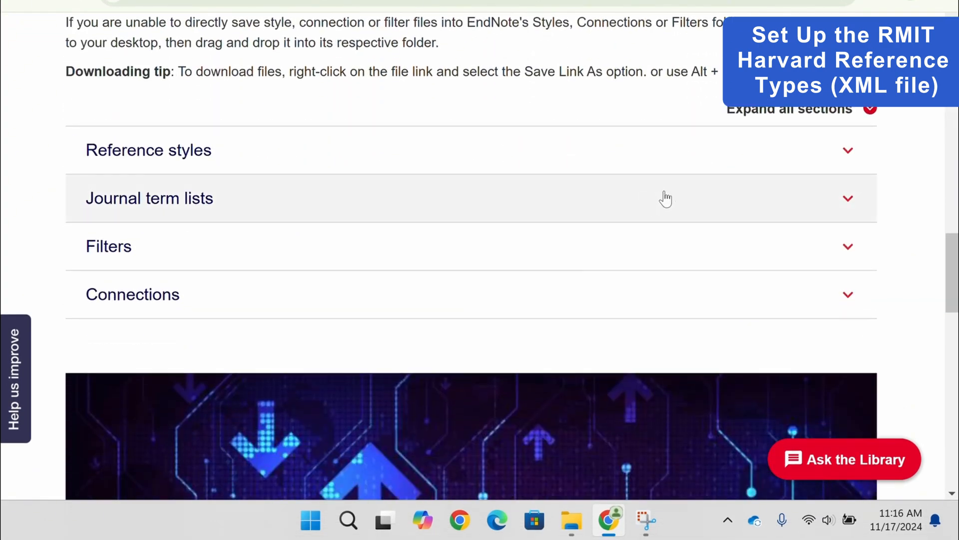
pyautogui.click(849, 152)
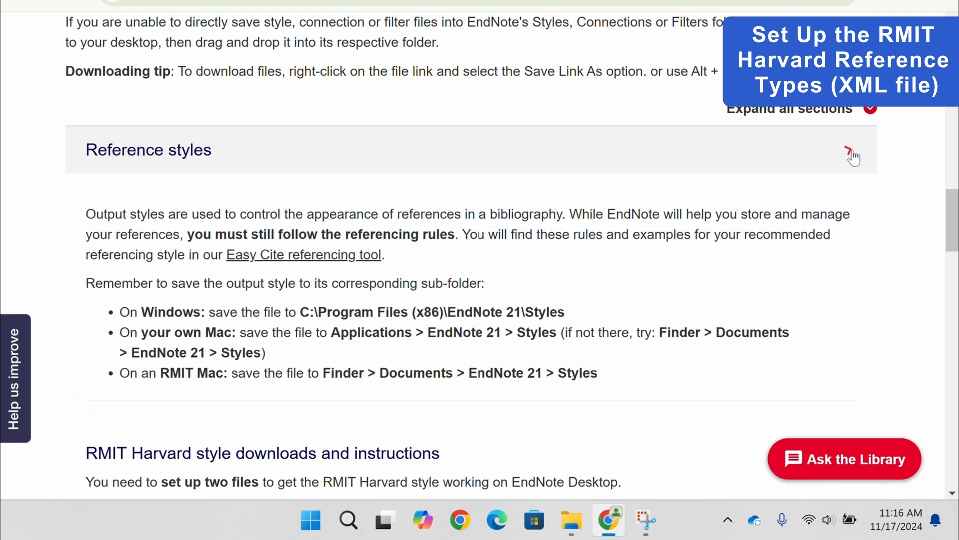
pyautogui.scroll(-1, 863, 272)
pyautogui.scroll(-6, 861, 267)
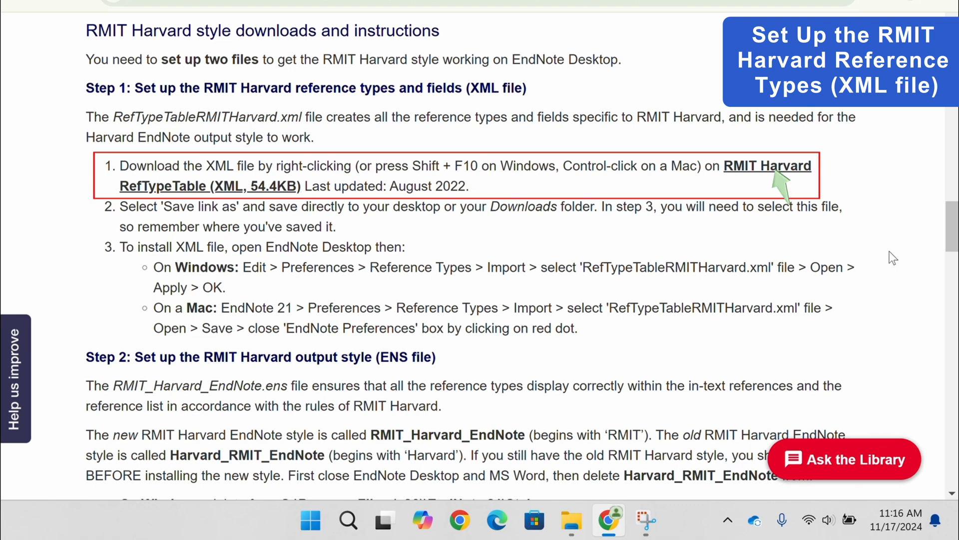
pyautogui.click(785, 172)
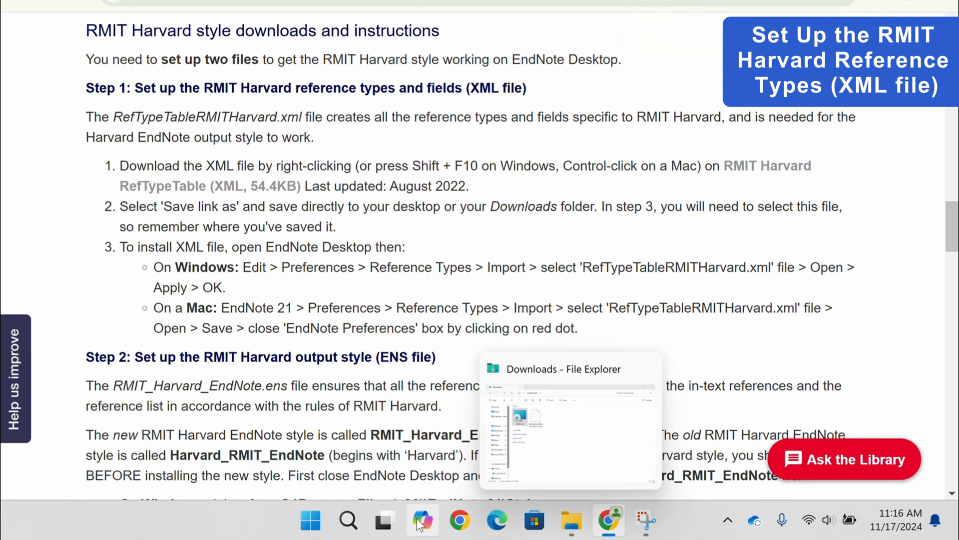
# Search Windows for "End" and launch the EndNote app.
pyautogui.click(343, 519)
pyautogui.write('End')
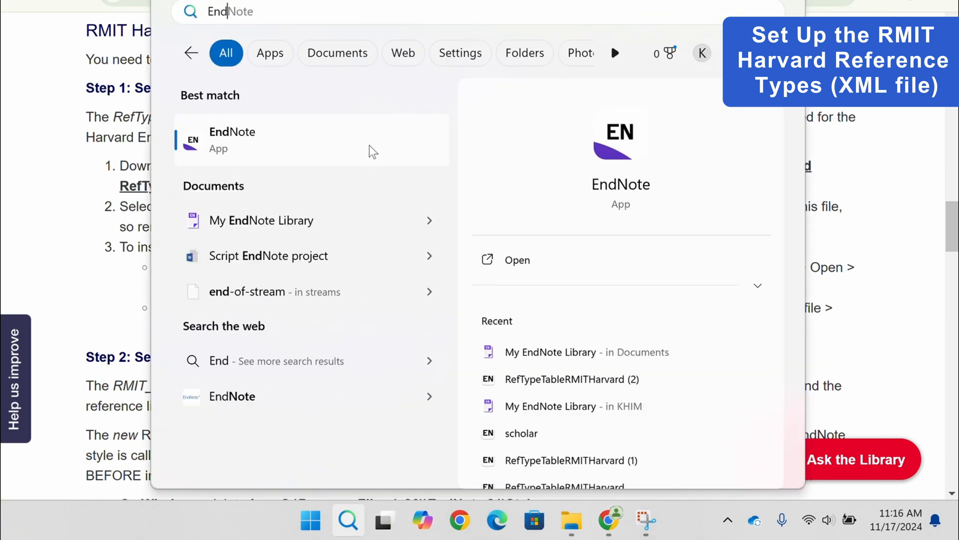
pyautogui.click(370, 142)
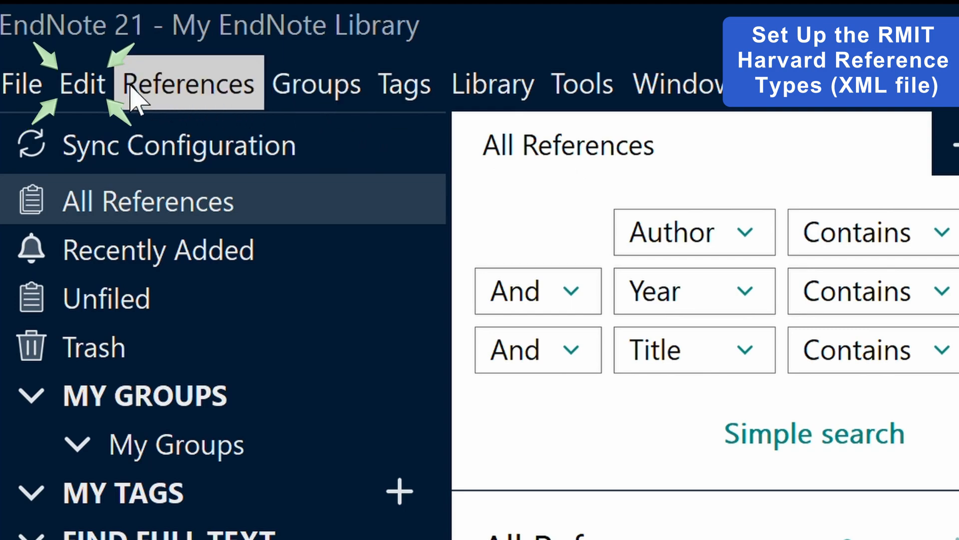
# Import RefTypeTableRMITHarvard (1).xml as the reference type table in the Reference Types preferences, and apply the change.
pyautogui.click(98, 81)
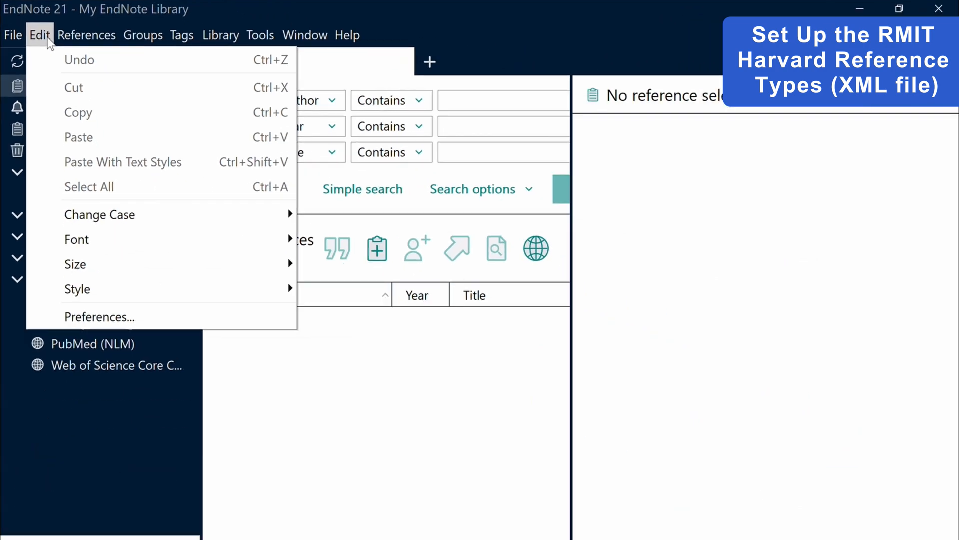
pyautogui.click(38, 317)
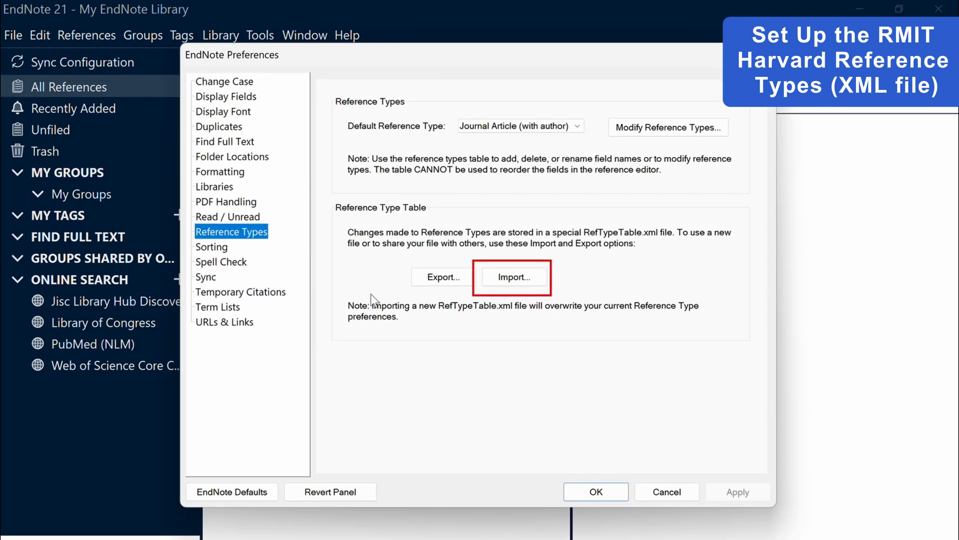
pyautogui.click(513, 281)
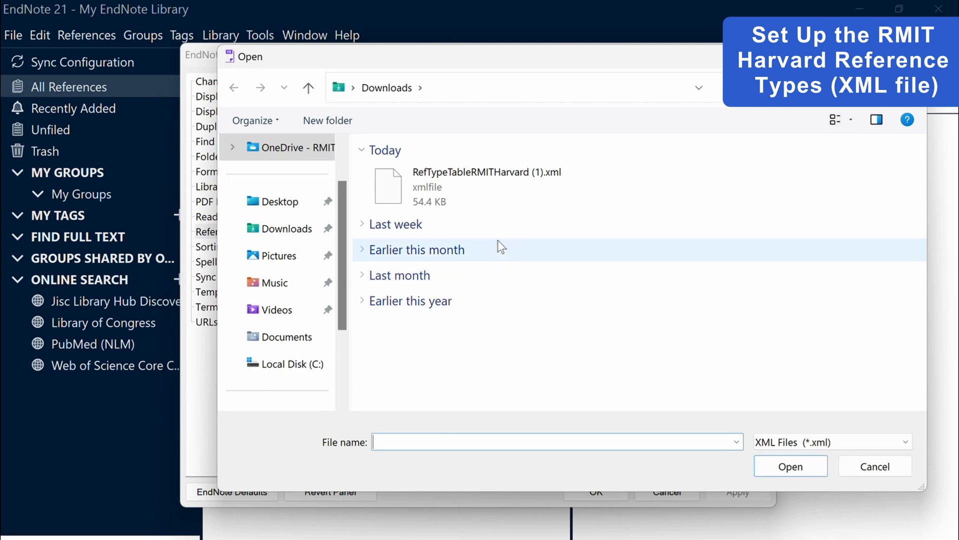
pyautogui.click(483, 196)
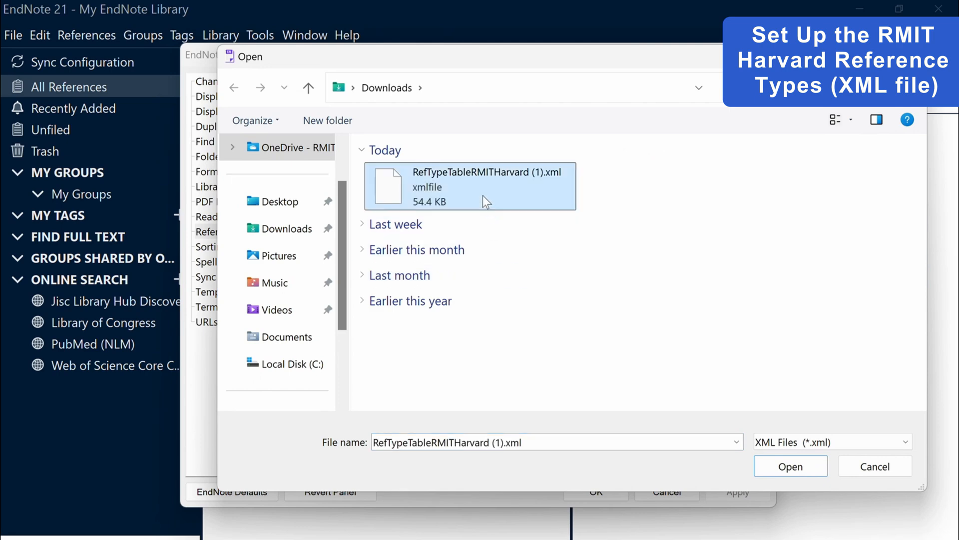
pyautogui.click(811, 473)
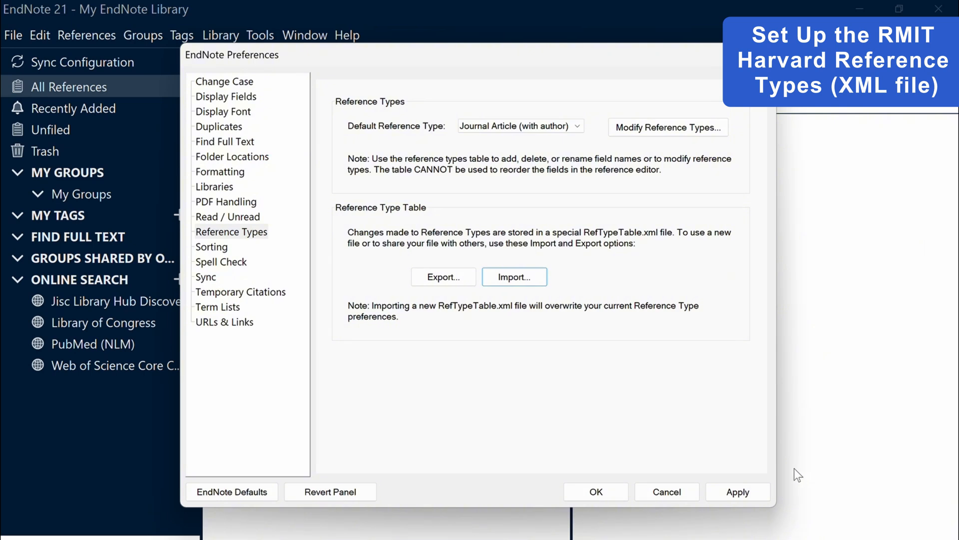
pyautogui.click(762, 490)
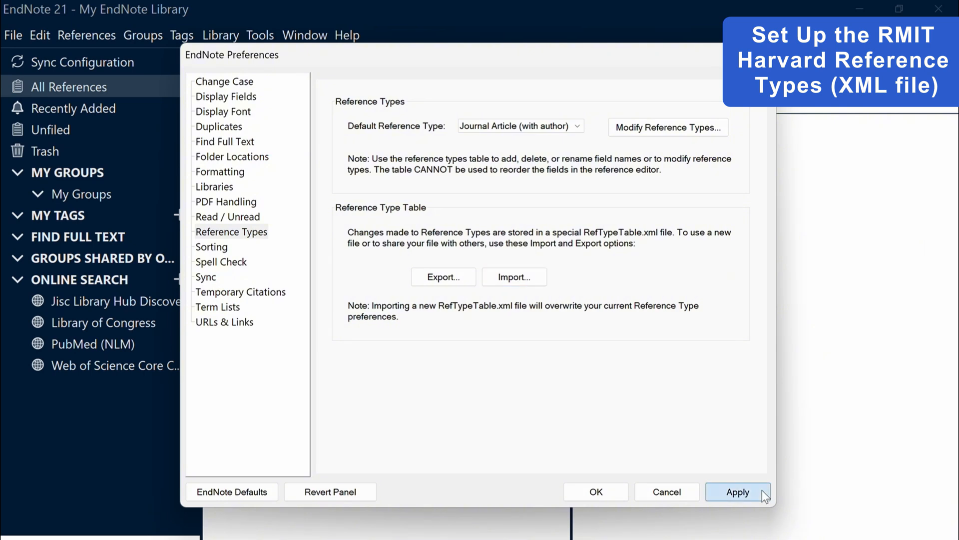
pyautogui.click(619, 491)
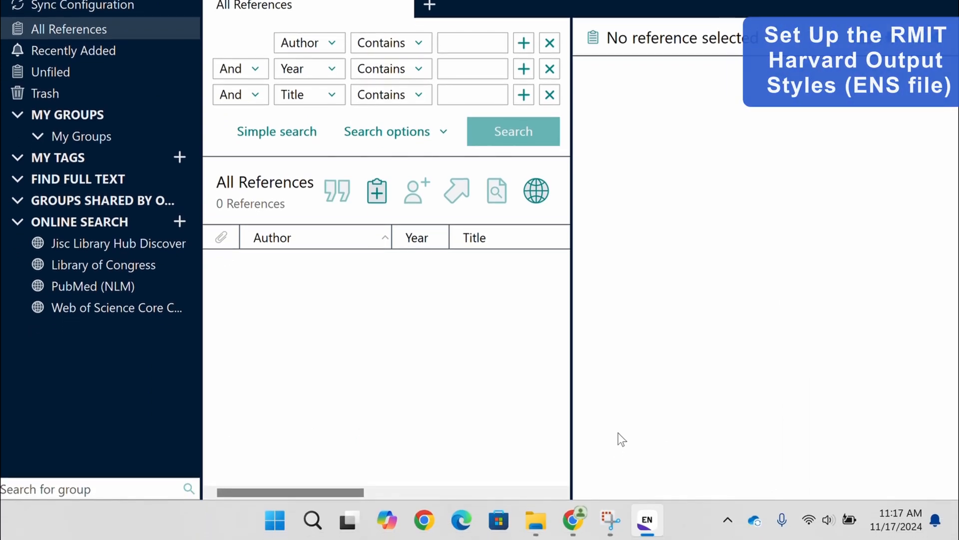
# Return to the library page in Chrome and download the RMIT Harvard EndNote output style ENS file from Step 2.
pyautogui.click(581, 521)
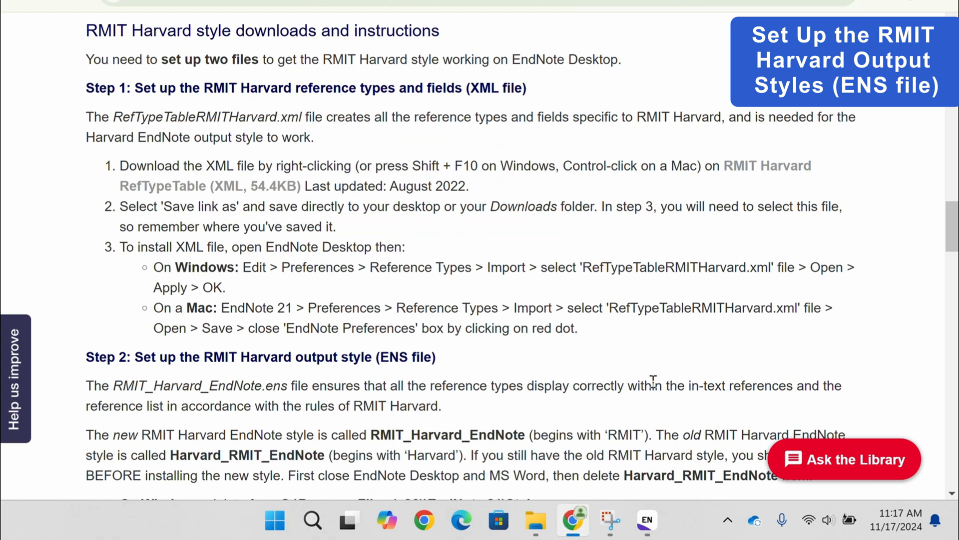
pyautogui.scroll(-6, 651, 381)
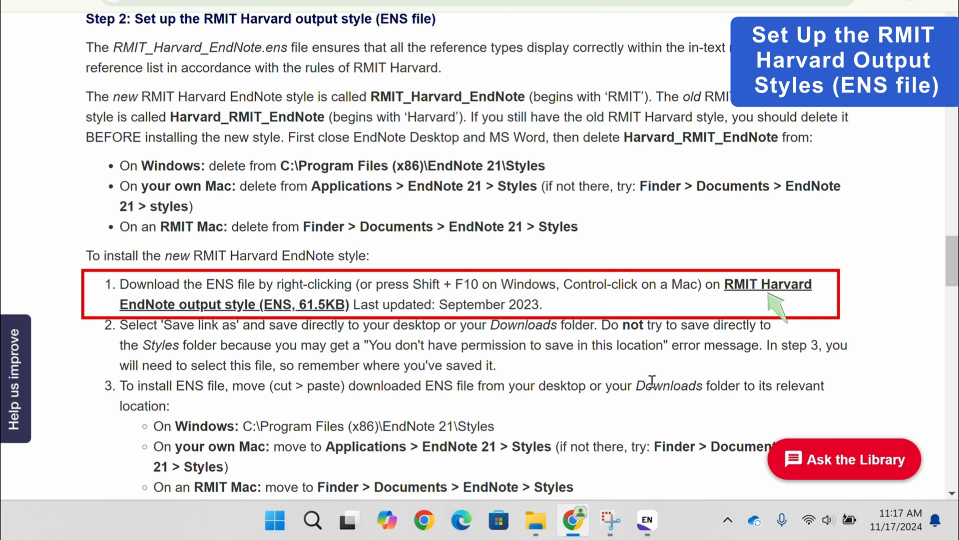
pyautogui.click(779, 294)
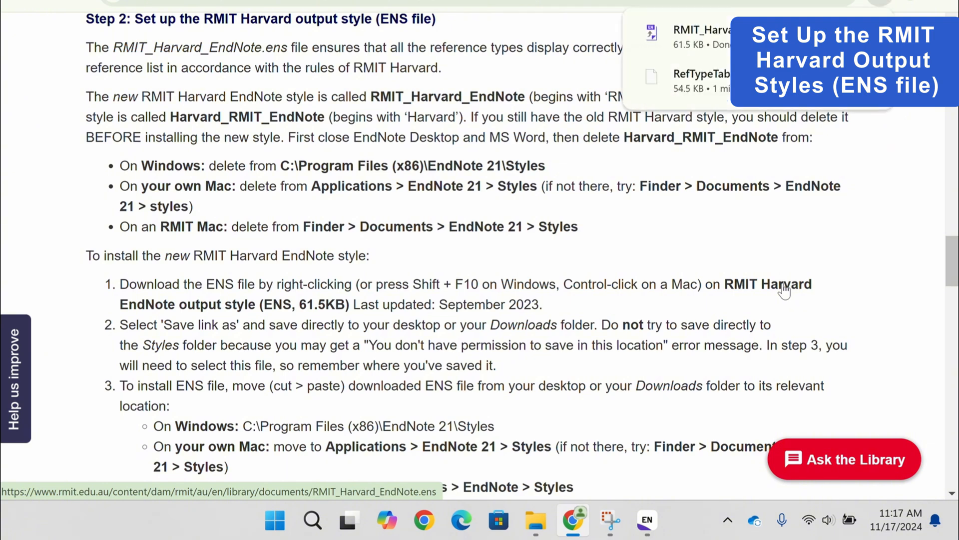
# Cut the downloaded RMIT_Harvard_EndNote style file from the Downloads folder in File Explorer.
pyautogui.click(537, 521)
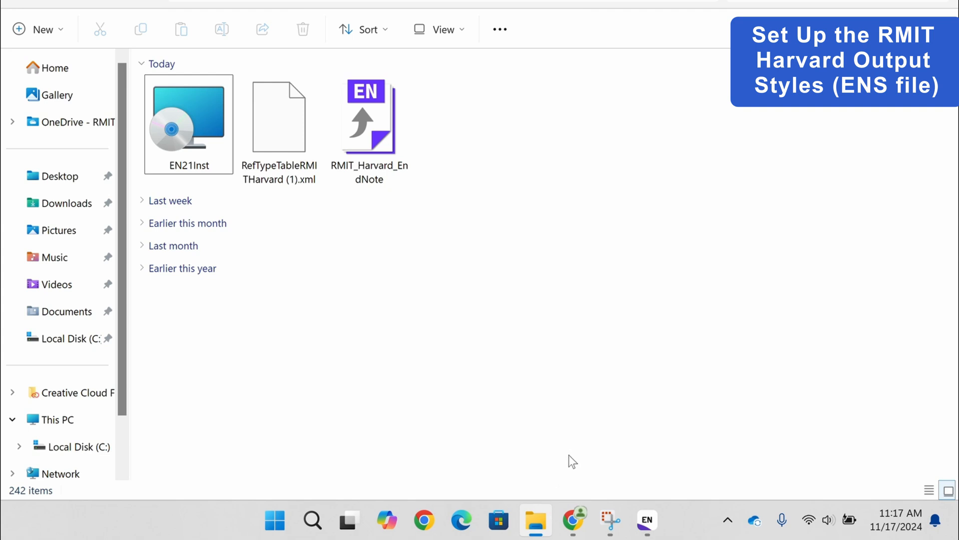
pyautogui.click(394, 164)
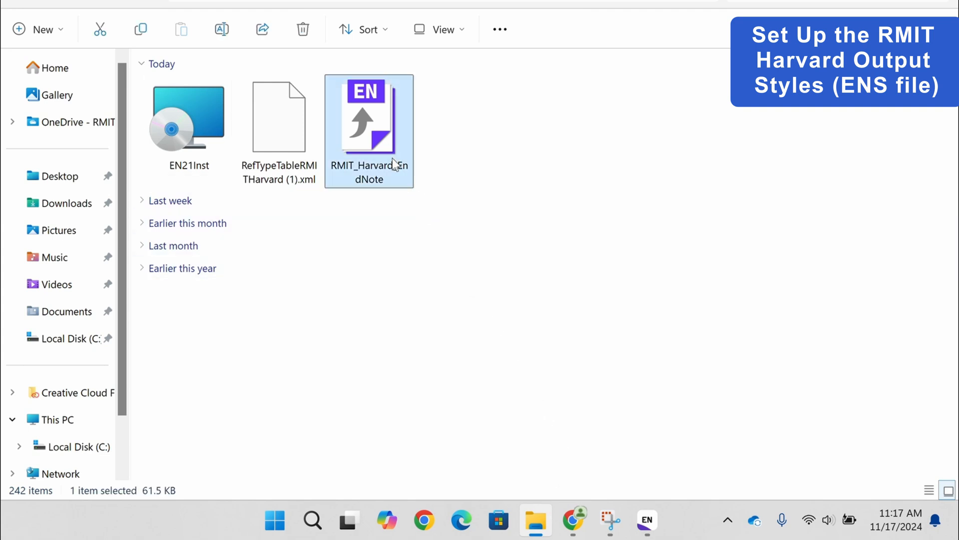
pyautogui.rightClick(394, 164)
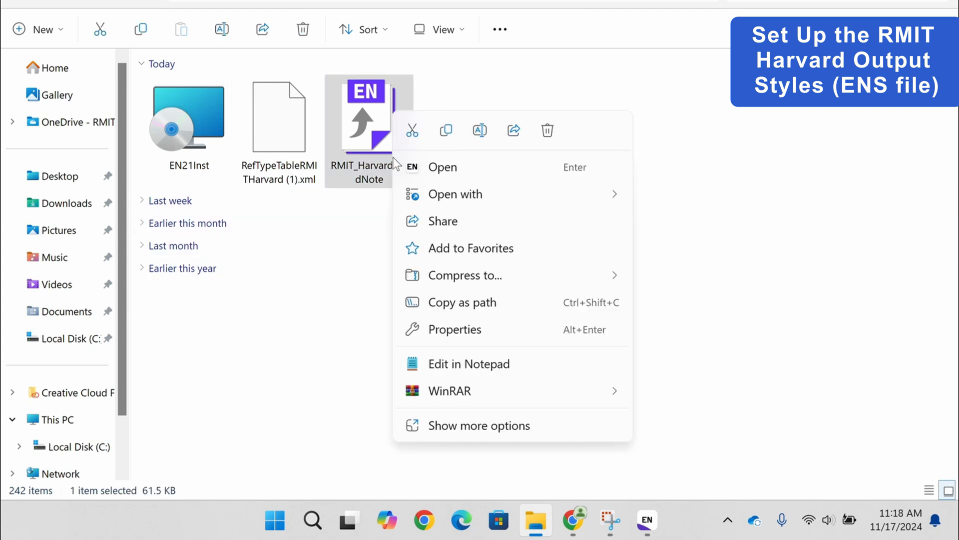
pyautogui.click(412, 132)
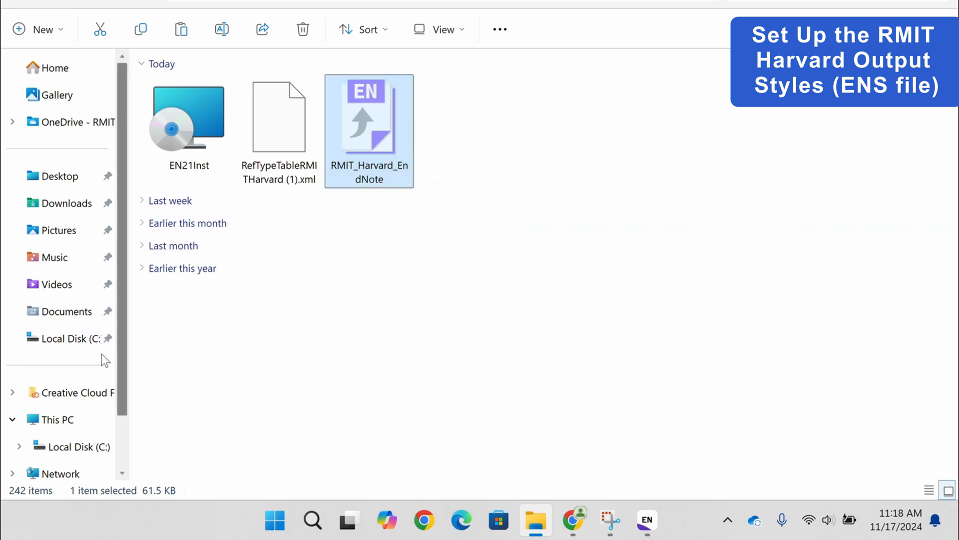
# Paste the RMIT_Harvard_EndNote style file into C:\Program Files (x86)\EndNote 21\Styles, and leave File Explorer.
pyautogui.click(49, 419)
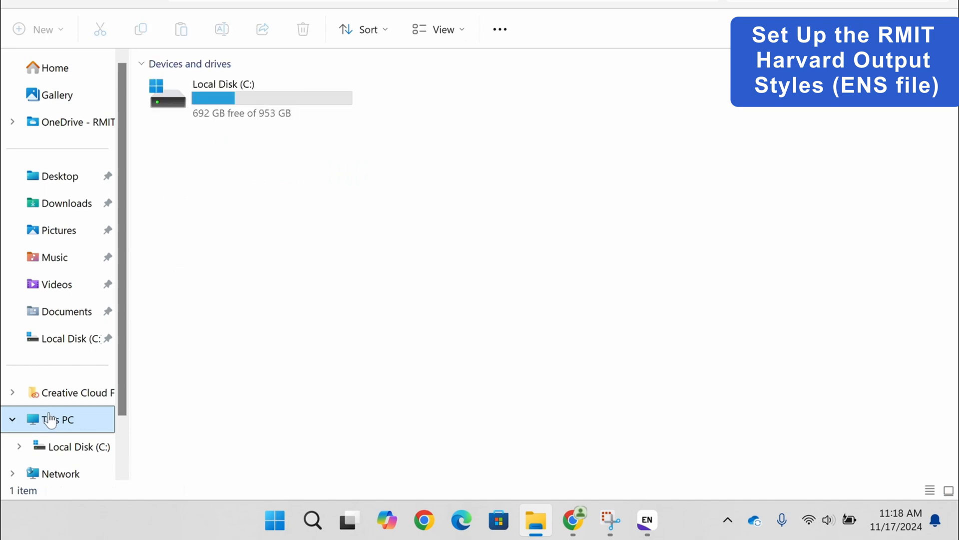
pyautogui.doubleClick(225, 117)
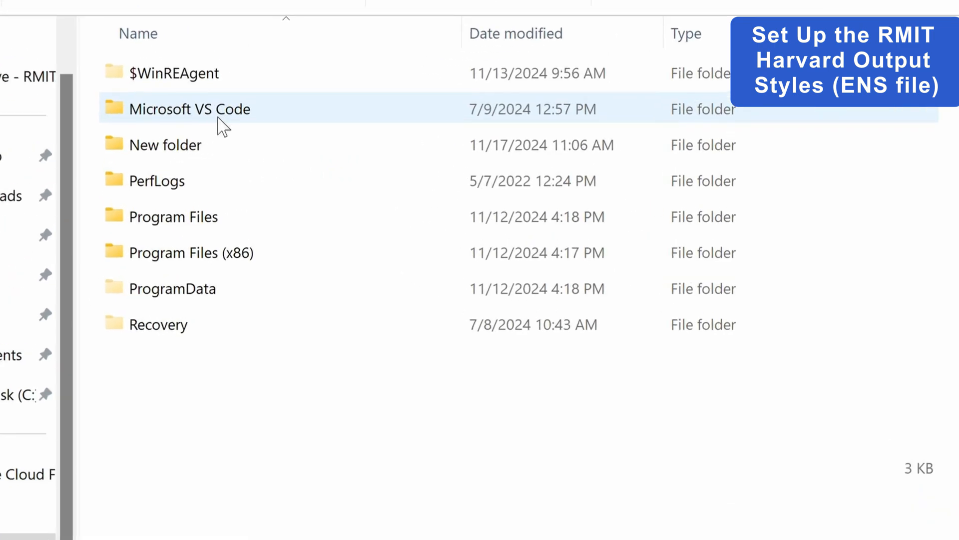
pyautogui.doubleClick(200, 258)
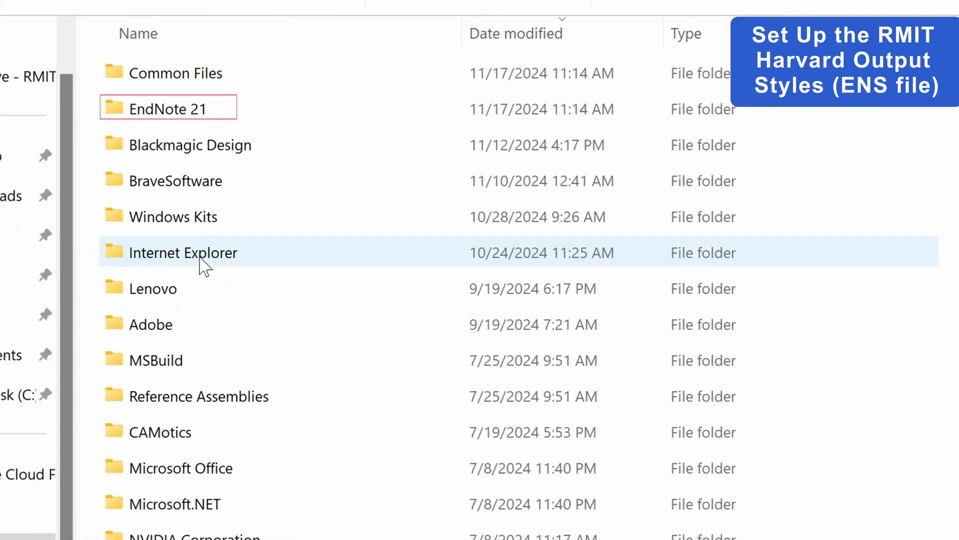
pyautogui.click(220, 120)
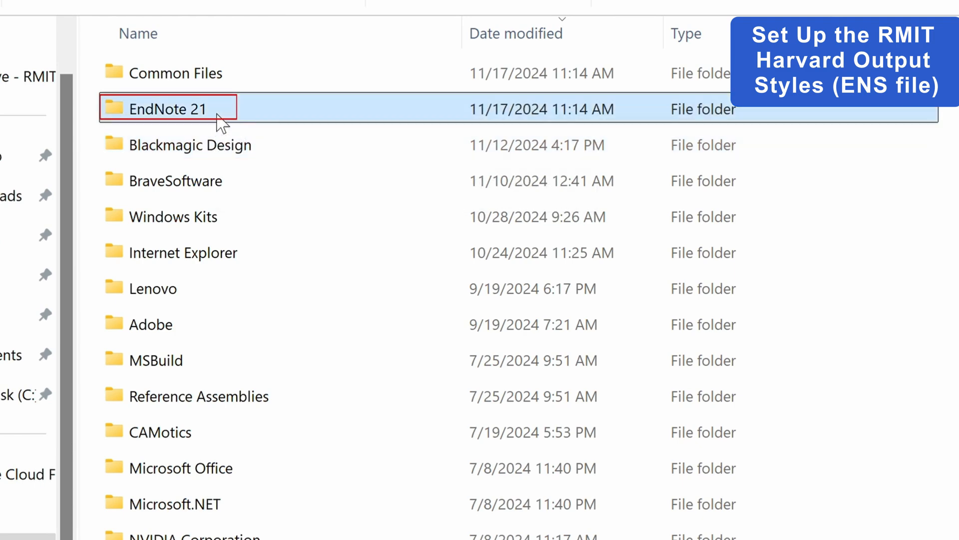
pyautogui.doubleClick(220, 120)
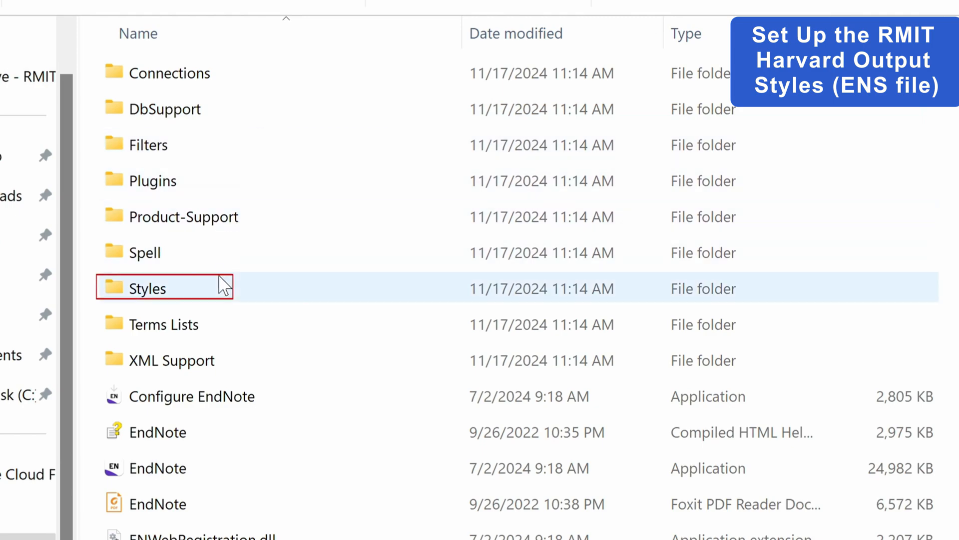
pyautogui.doubleClick(223, 286)
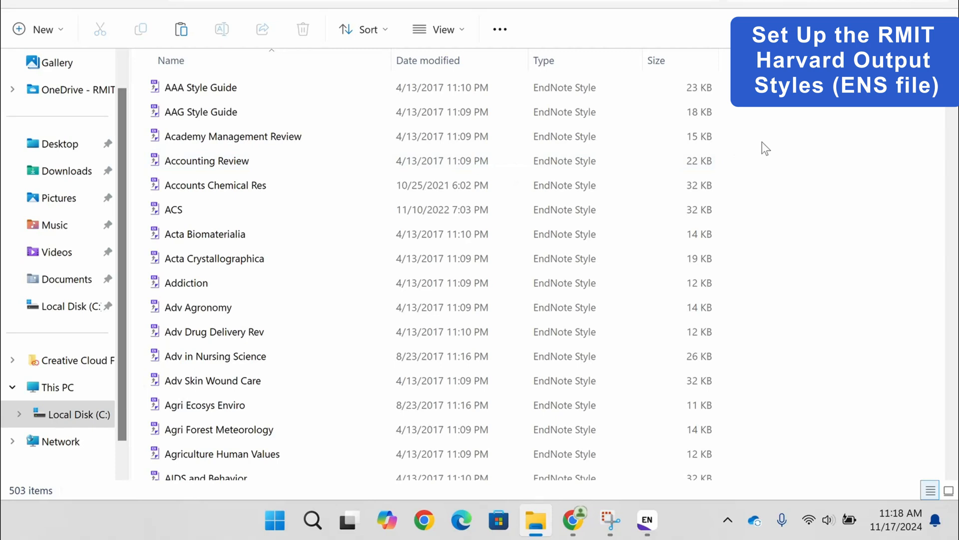
pyautogui.hotkey('ctrl', 'v')
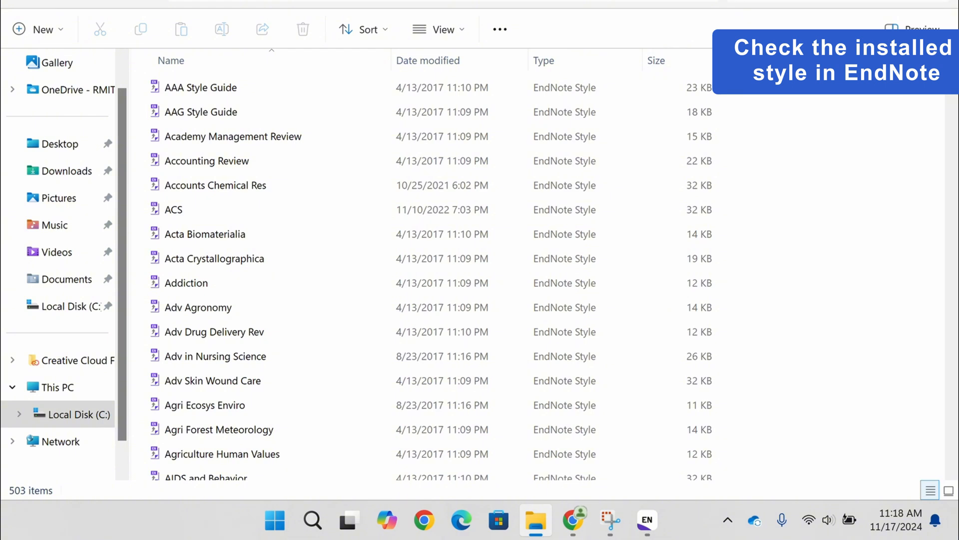
pyautogui.click(857, 1)
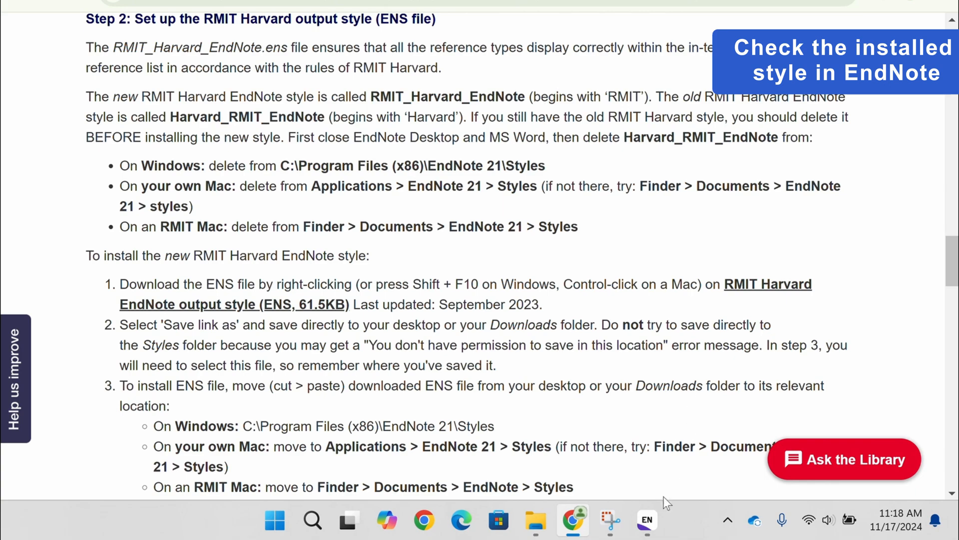
# Switch to EndNote and look for the RMIT_Harvard_EndNote style in the Style Manager.
pyautogui.click(647, 520)
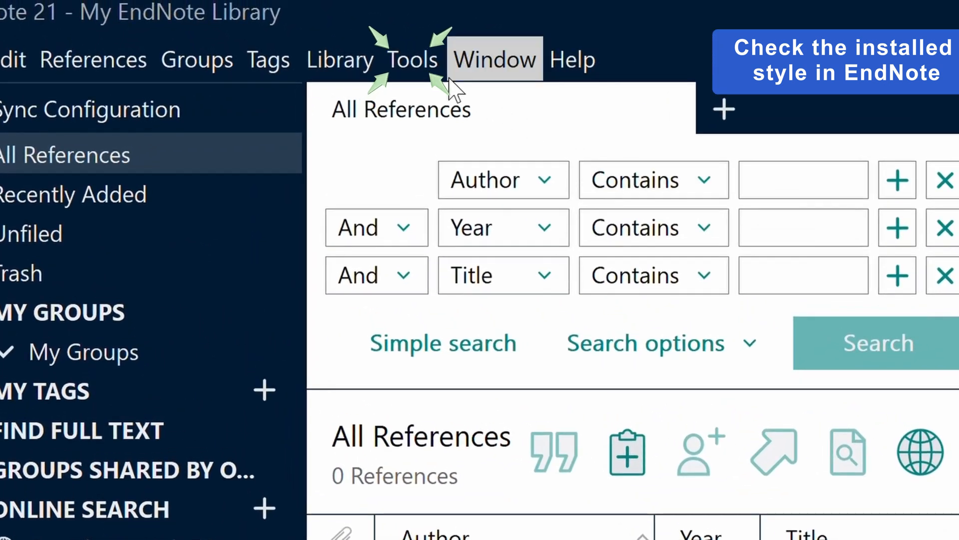
pyautogui.click(337, 22)
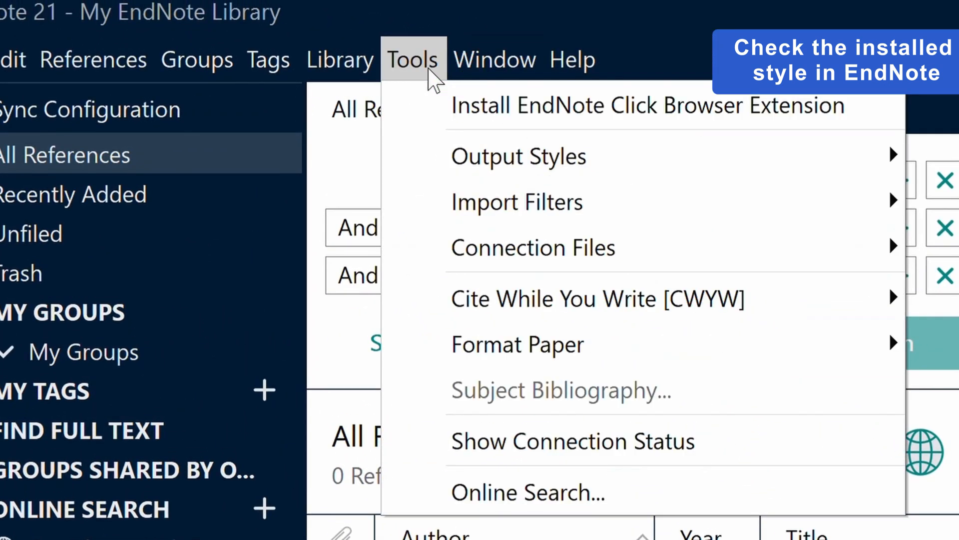
pyautogui.moveTo(488, 157)
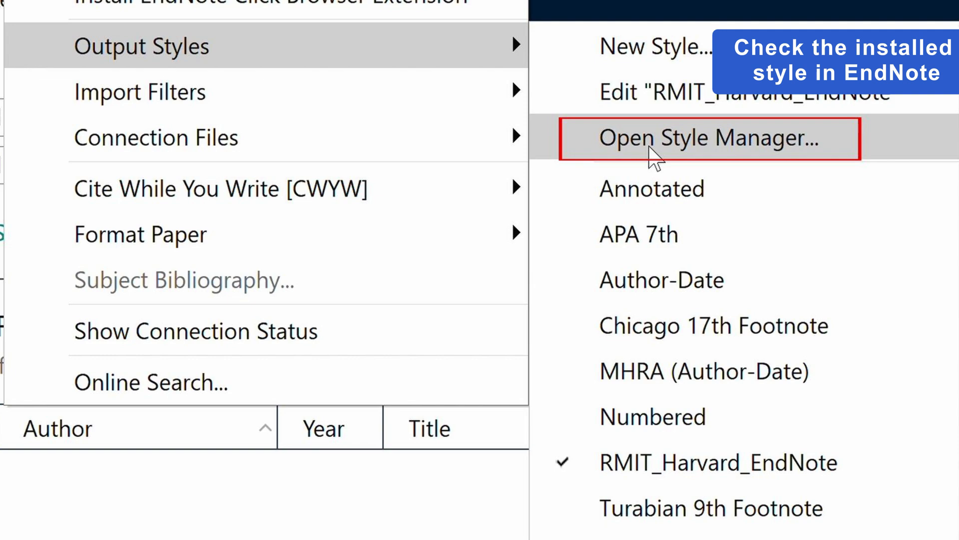
pyautogui.click(651, 146)
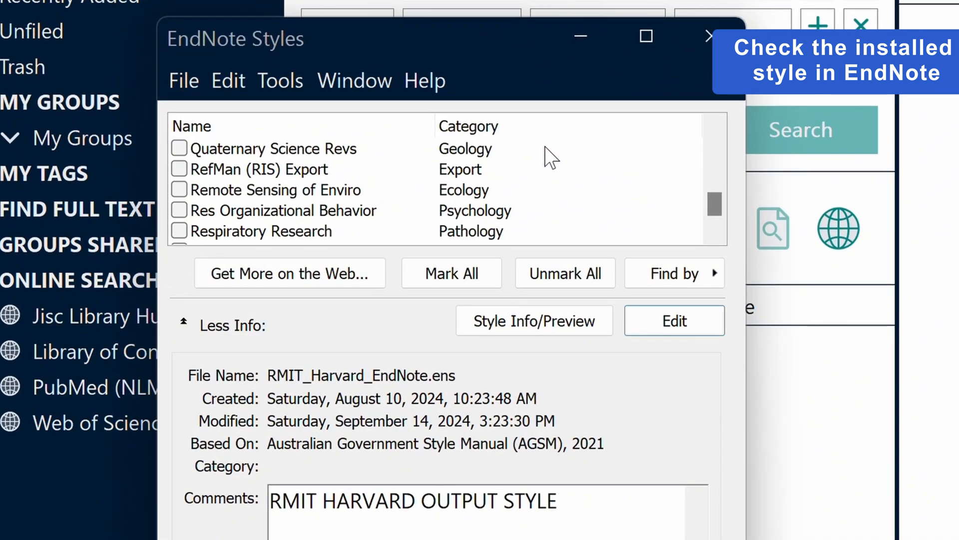
pyautogui.scroll(-2, 545, 146)
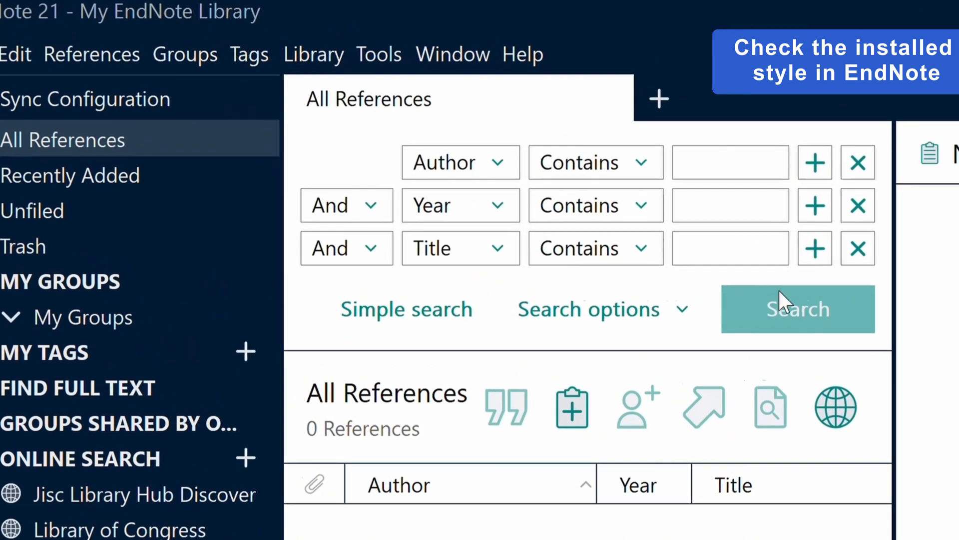
# Check the library's available output styles for RMIT_Harvard_EndNote.
pyautogui.click(392, 59)
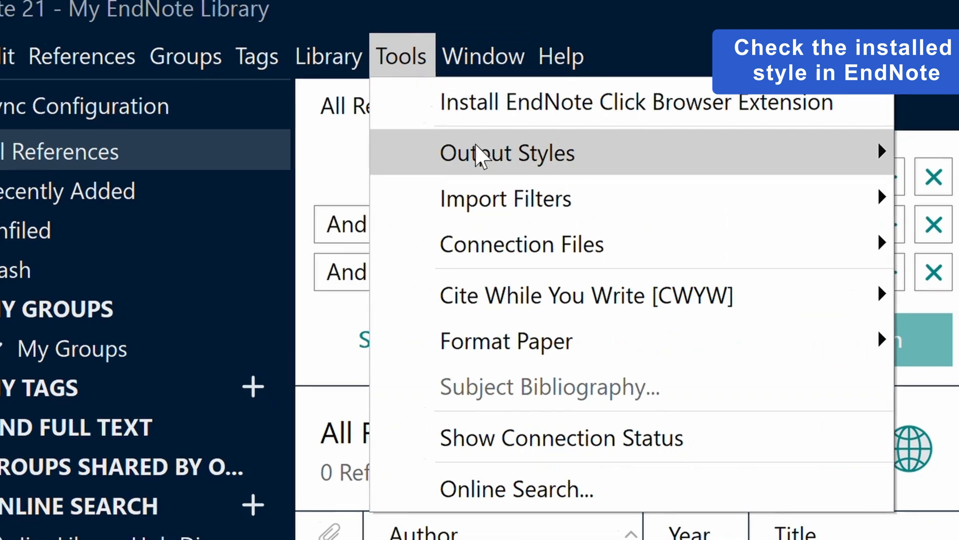
pyautogui.moveTo(491, 156)
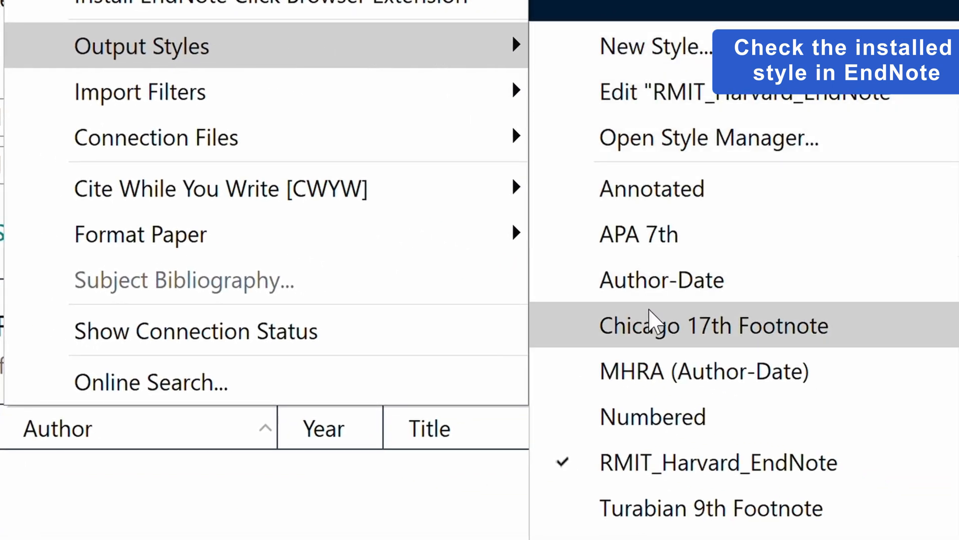